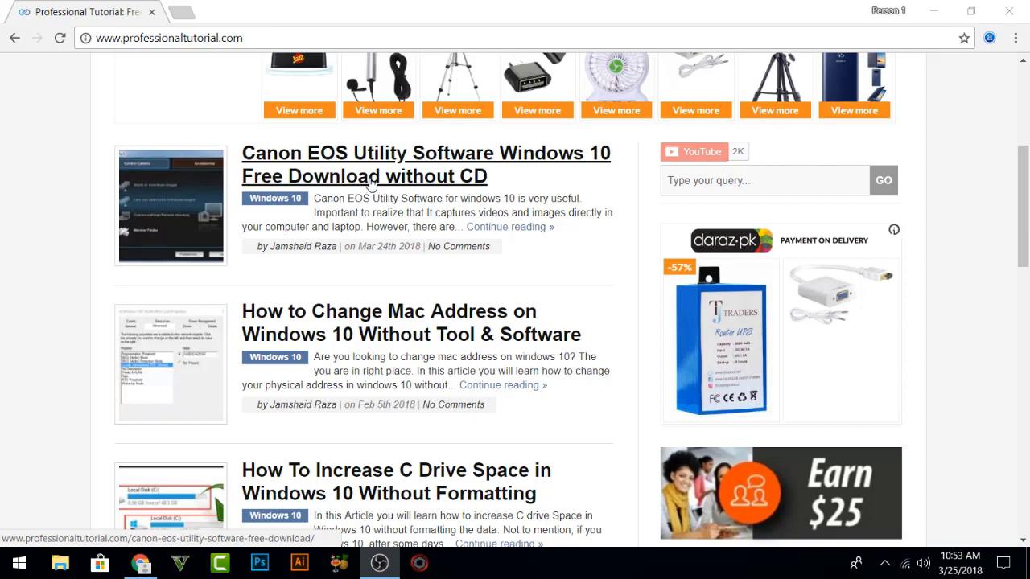
# - Open the Canon EOS Utility Windows 10 without-CD article and read through its steps
pyautogui.click(371, 183)
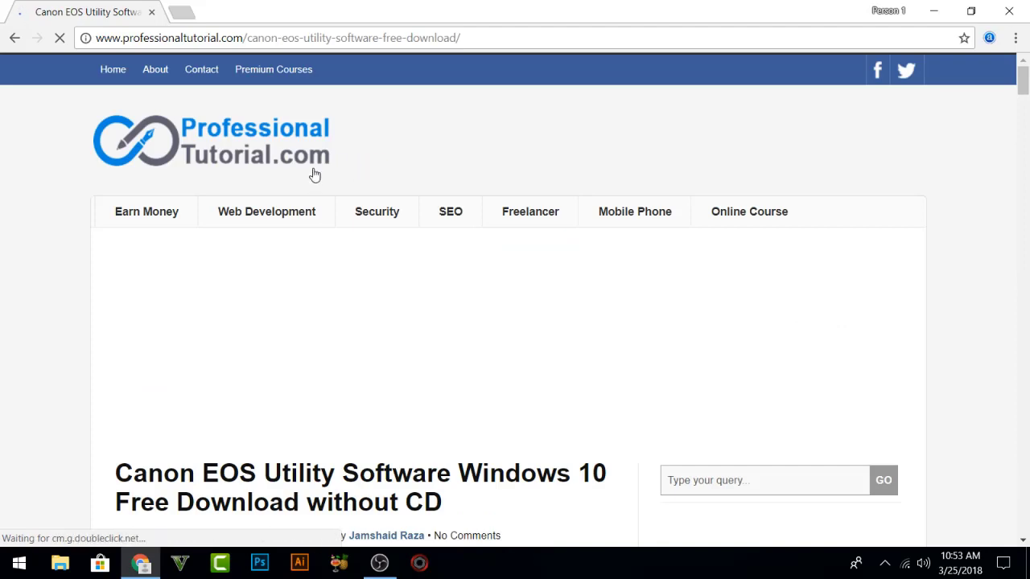
pyautogui.scroll(-4, 308, 177)
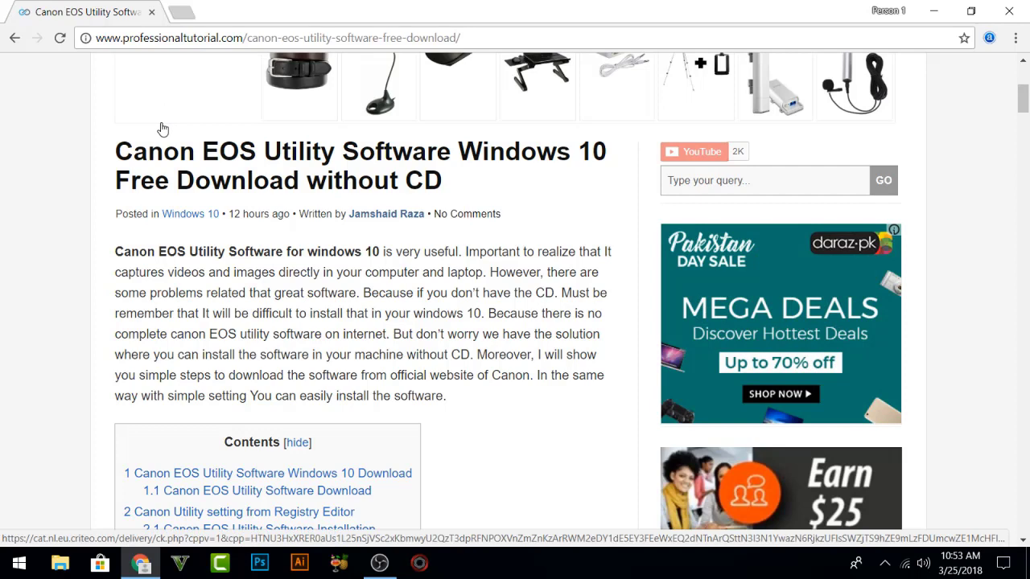
pyautogui.scroll(-1, 156, 129)
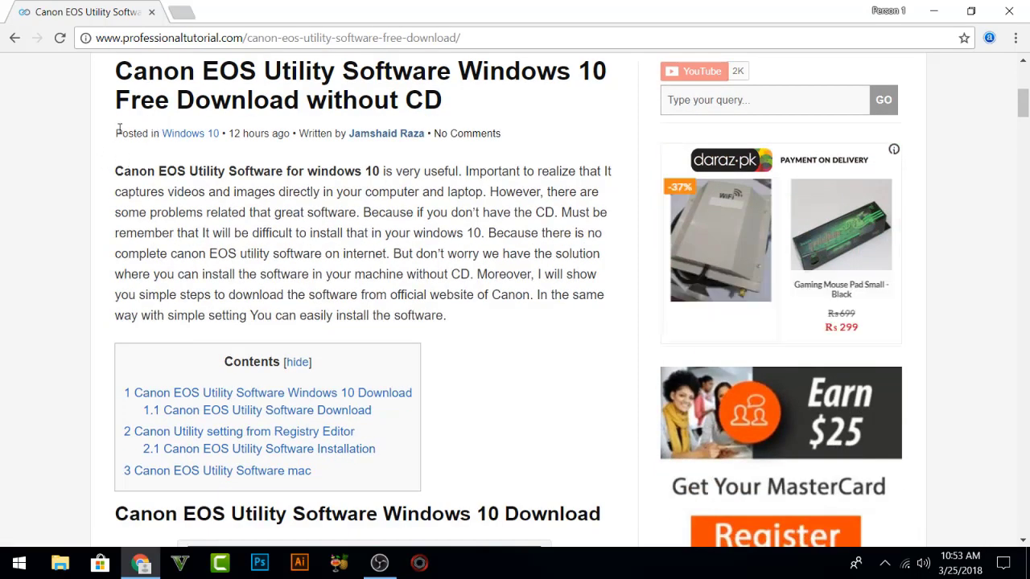
pyautogui.scroll(1, 118, 129)
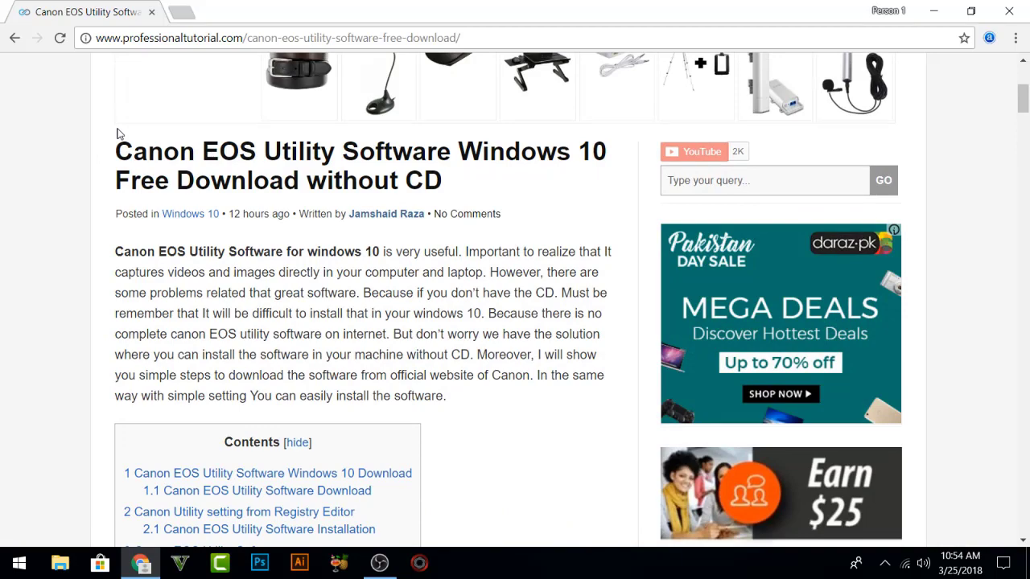
pyautogui.scroll(-5, 115, 145)
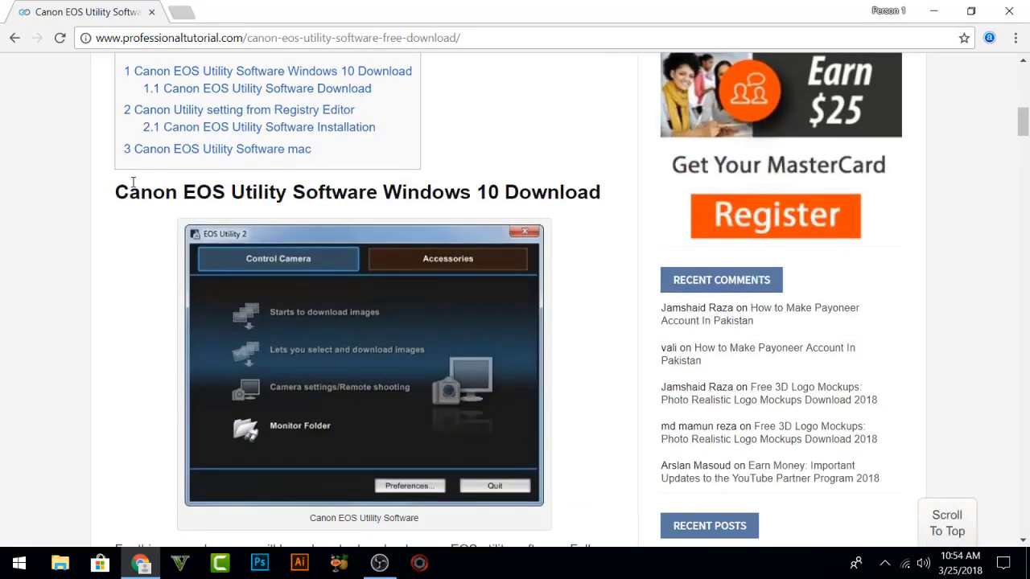
pyautogui.scroll(-5, 133, 183)
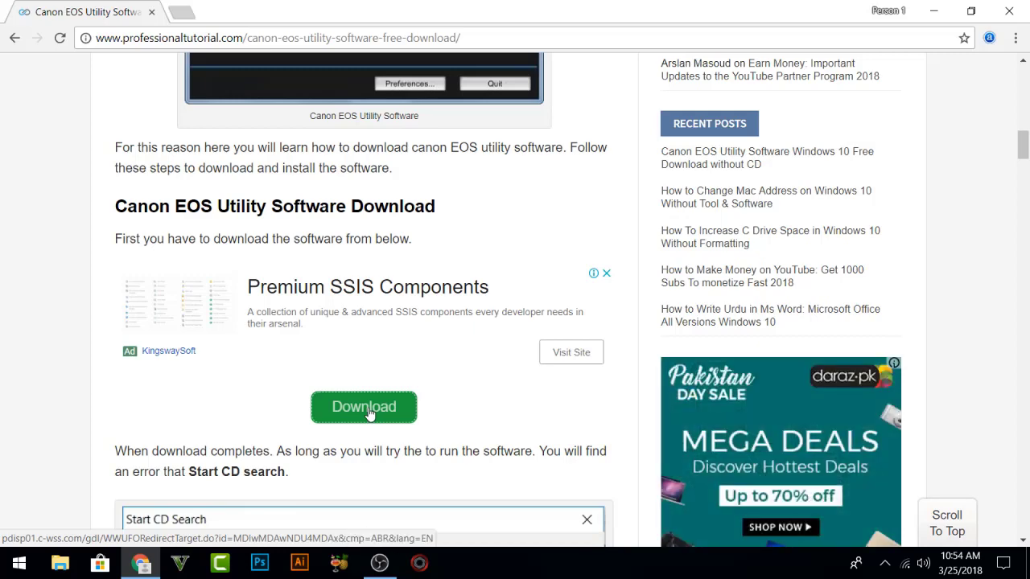
pyautogui.scroll(-15, 369, 412)
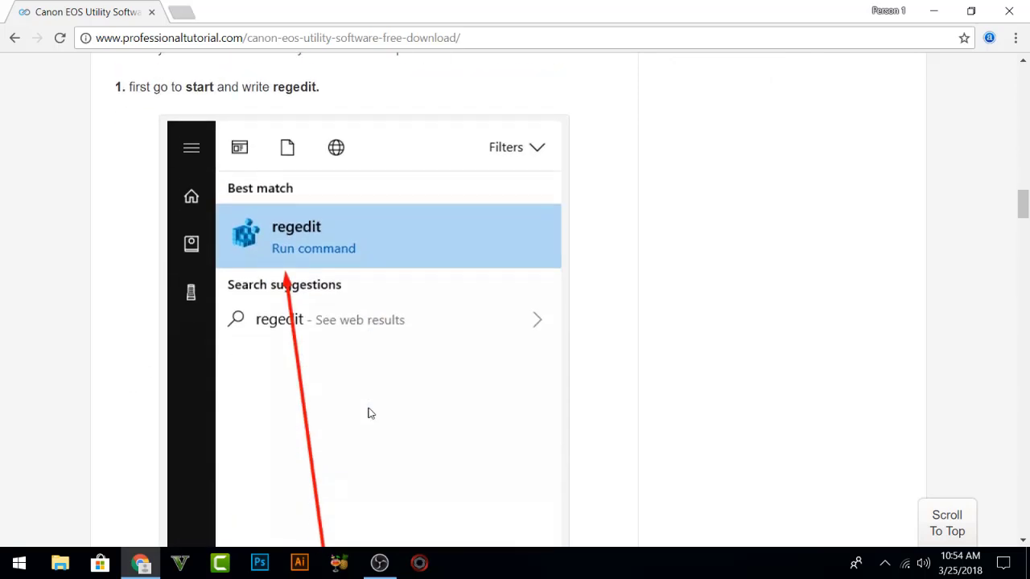
pyautogui.scroll(-12, 370, 413)
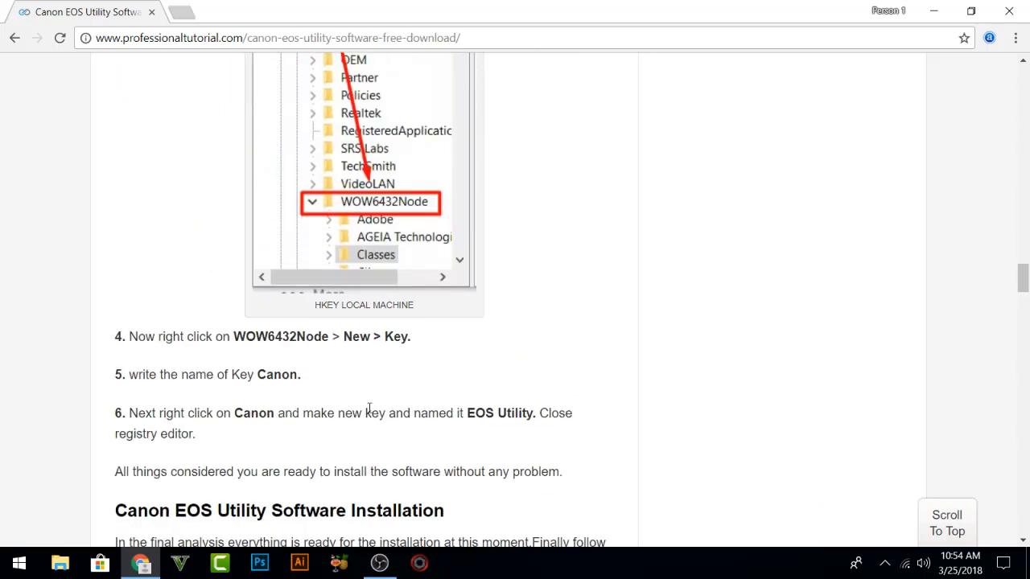
pyautogui.scroll(-18, 368, 410)
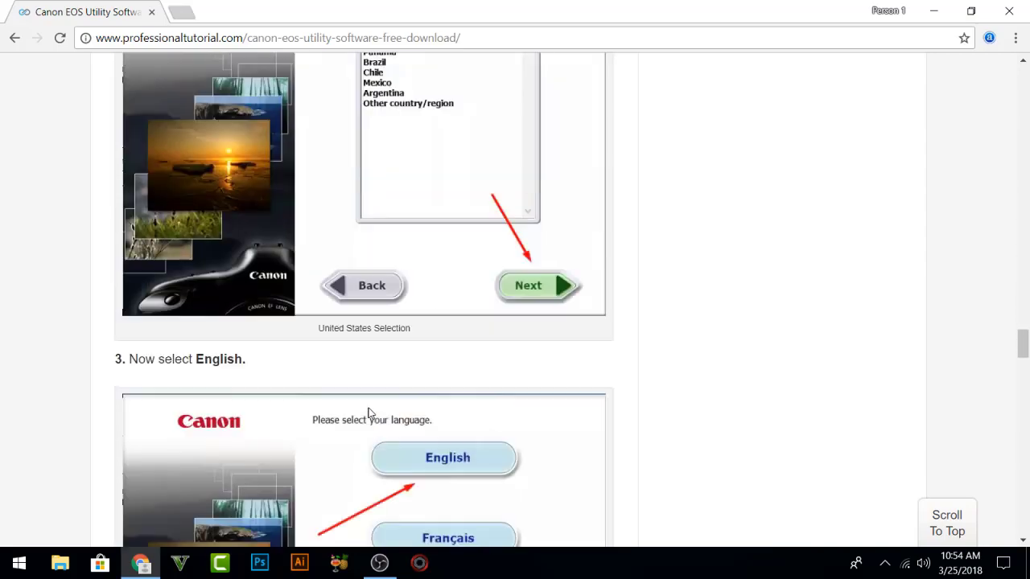
pyautogui.scroll(-11, 368, 413)
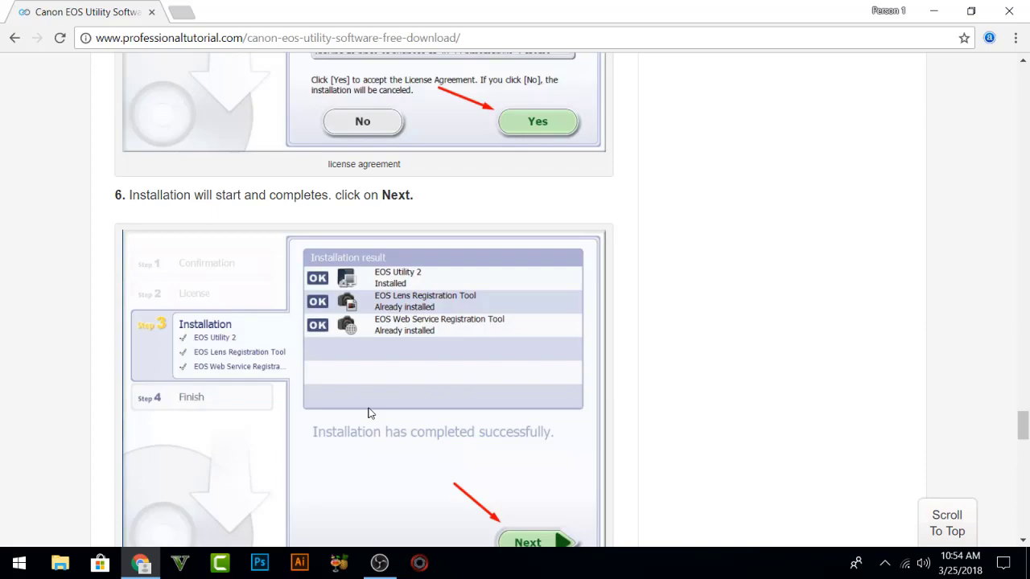
pyautogui.scroll(10, 370, 412)
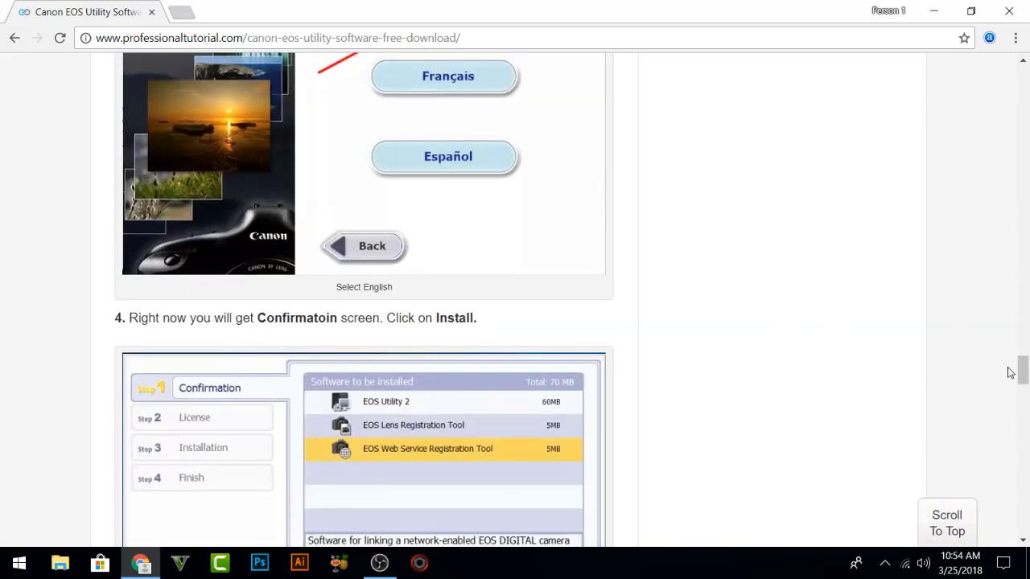
# - Go to the Canon EOS Utility Software Download section and download euw2.14.20a-updater.zip
pyautogui.moveTo(1023, 374); pyautogui.dragTo(1024, 151)
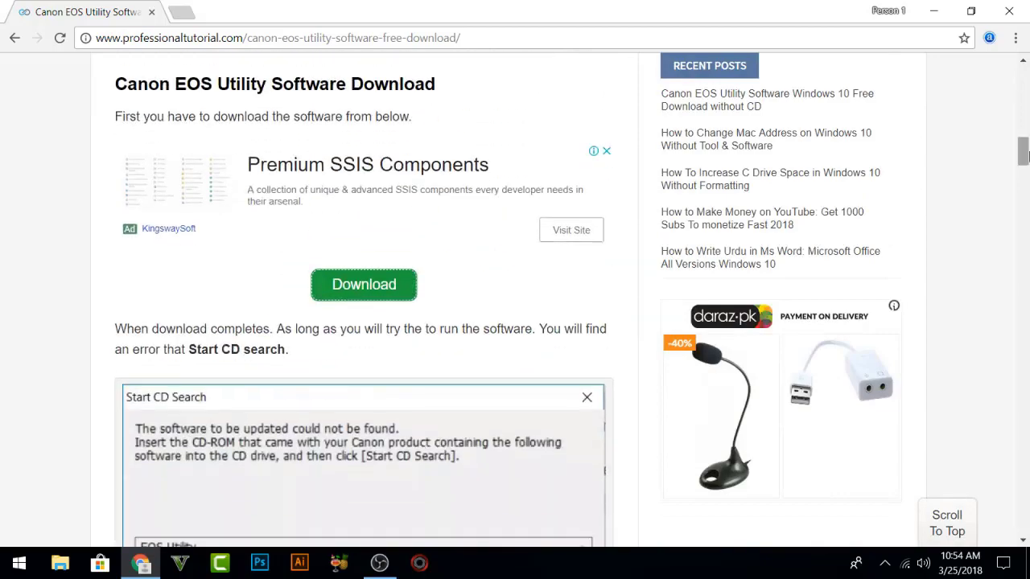
pyautogui.scroll(10, 360, 296)
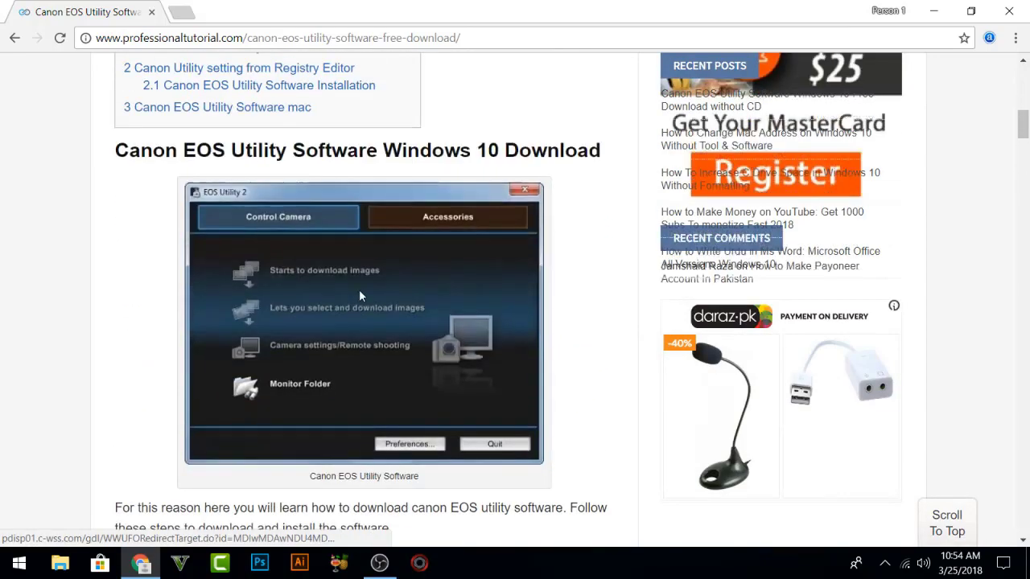
pyautogui.click(262, 298)
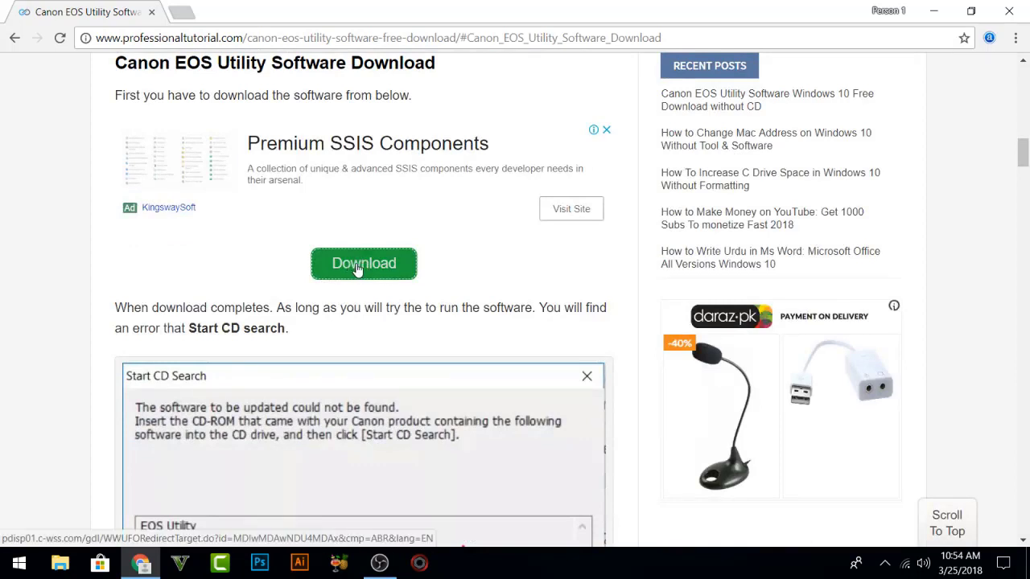
pyautogui.click(358, 269)
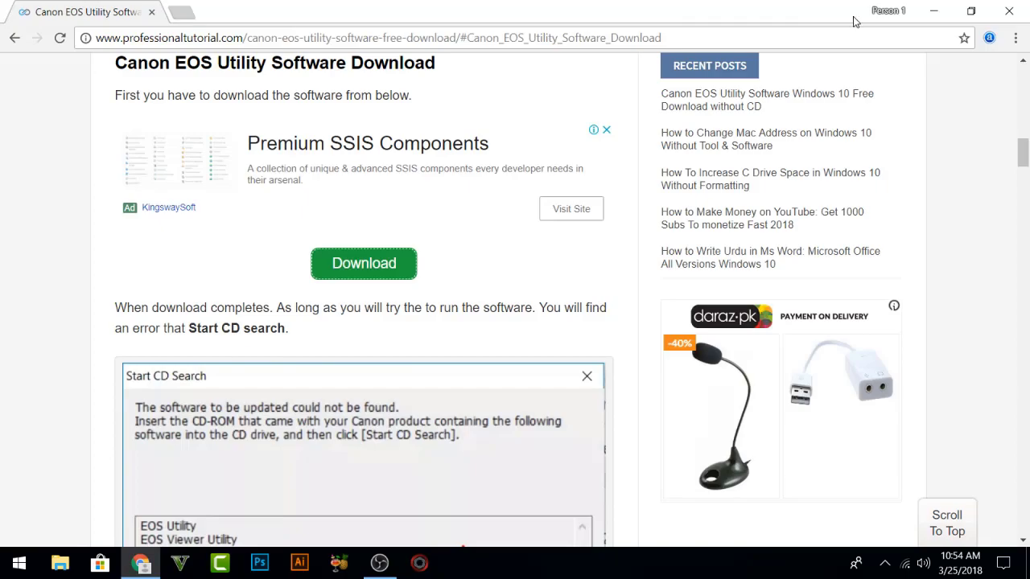
# - Run euw2.14.20a-updater.exe from the zip in WinRAR, then close the resulting Start CD Search error
pyautogui.click(932, 12)
pyautogui.doubleClick(634, 99)
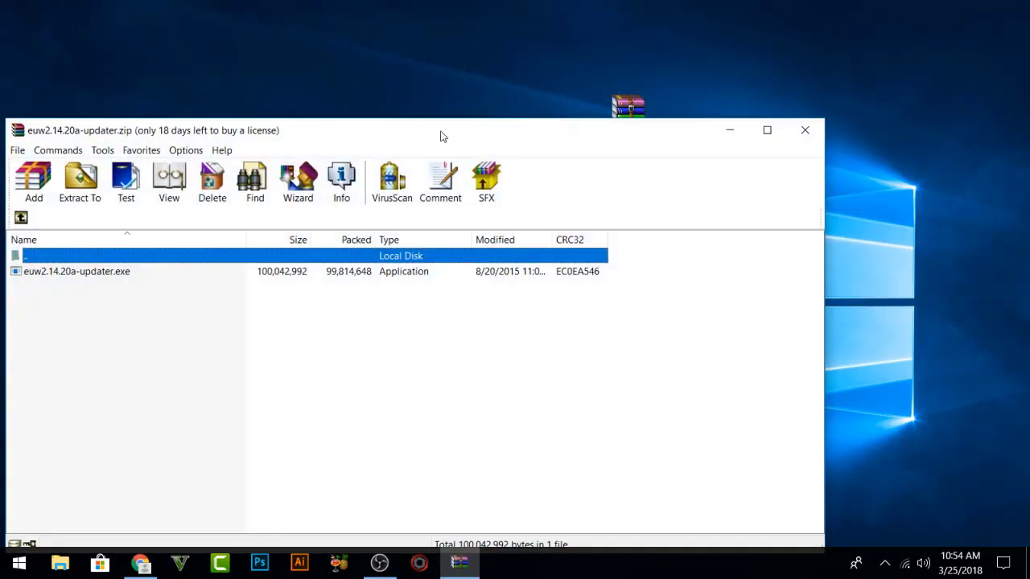
pyautogui.moveTo(442, 133); pyautogui.dragTo(510, 73)
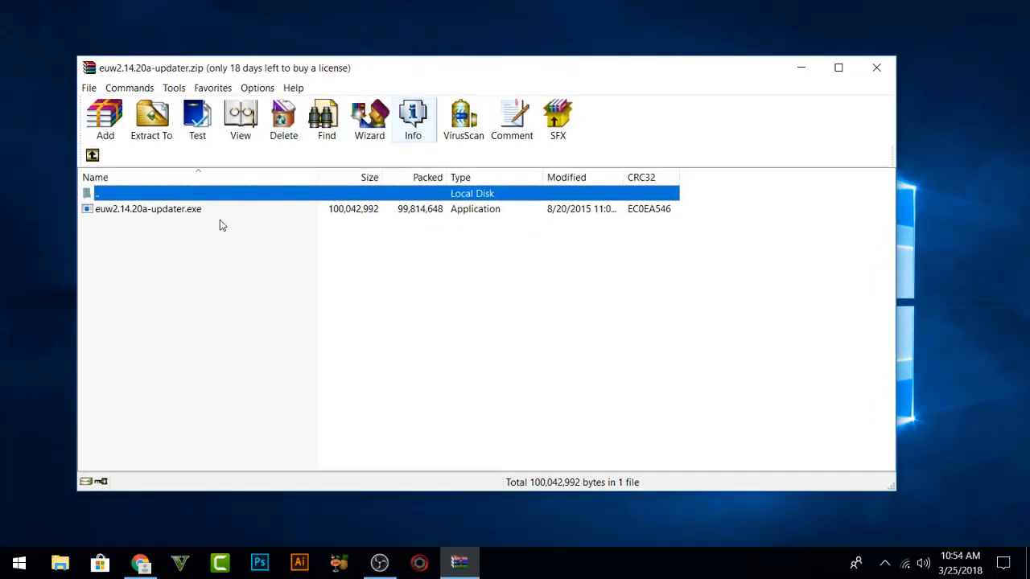
pyautogui.doubleClick(191, 211)
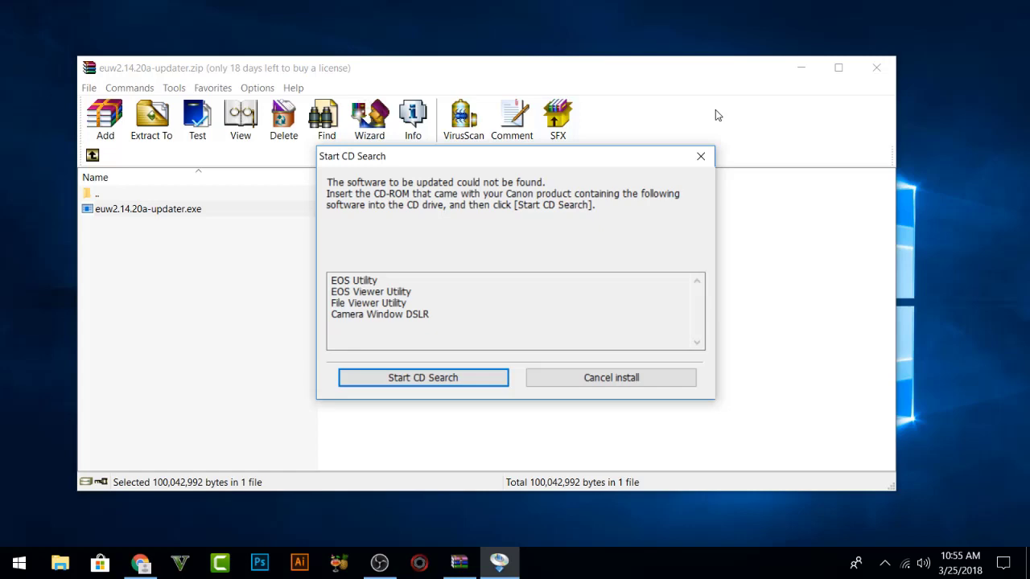
pyautogui.click(702, 158)
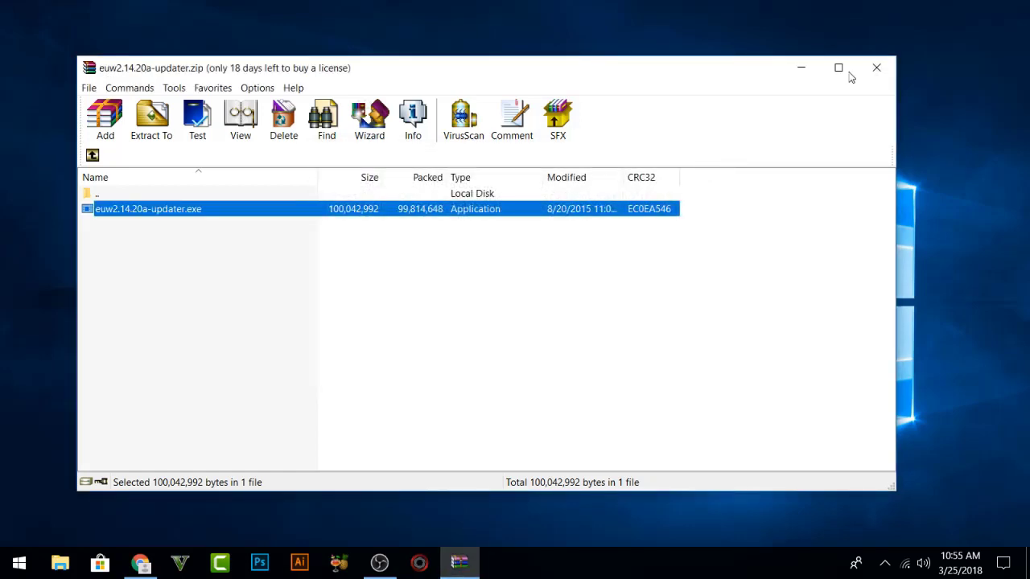
# - Launch Registry Editor by searching Start for regedit
pyautogui.click(805, 71)
pyautogui.click(20, 563)
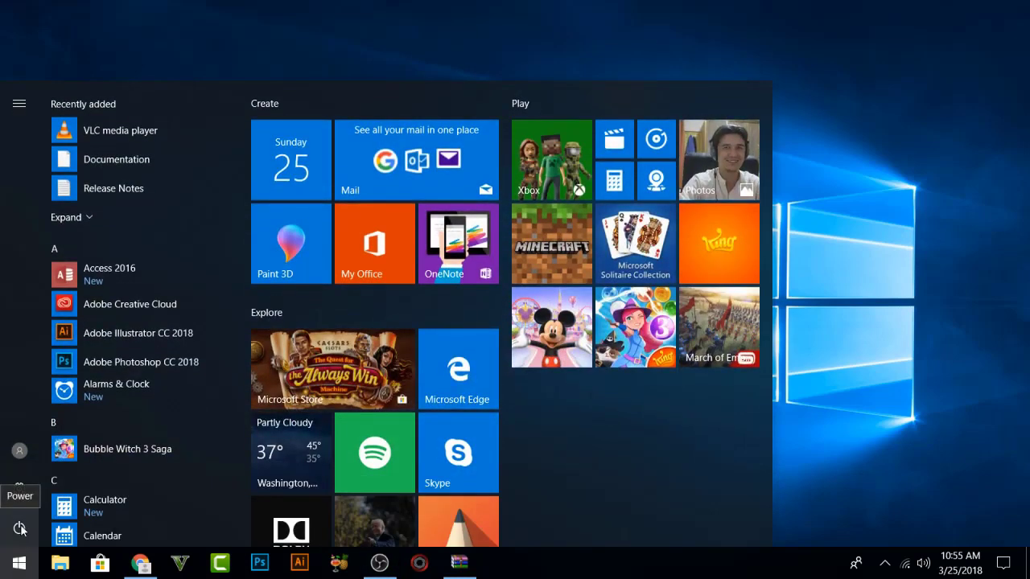
pyautogui.write('regedit')
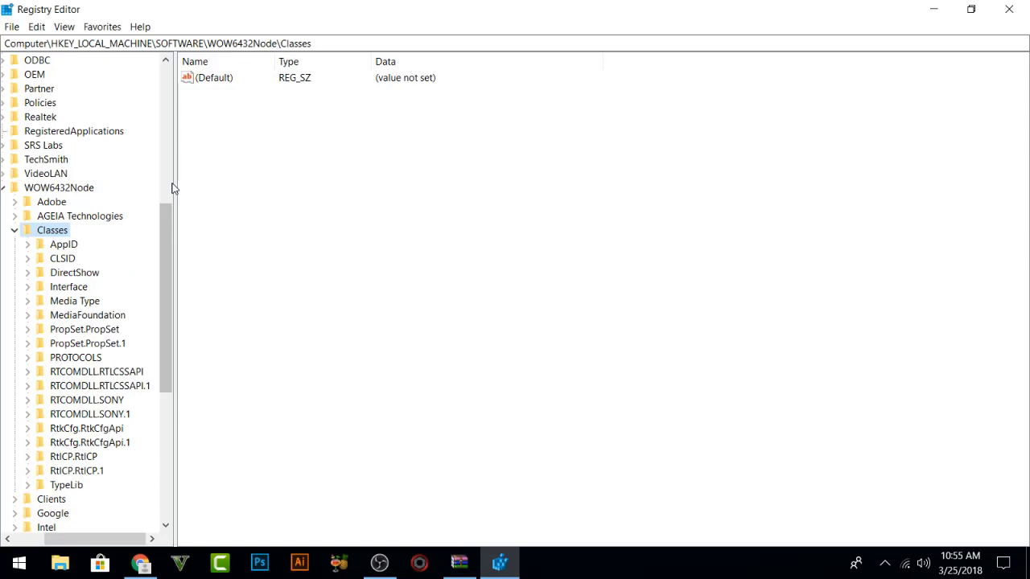
pyautogui.scroll(5, 173, 188)
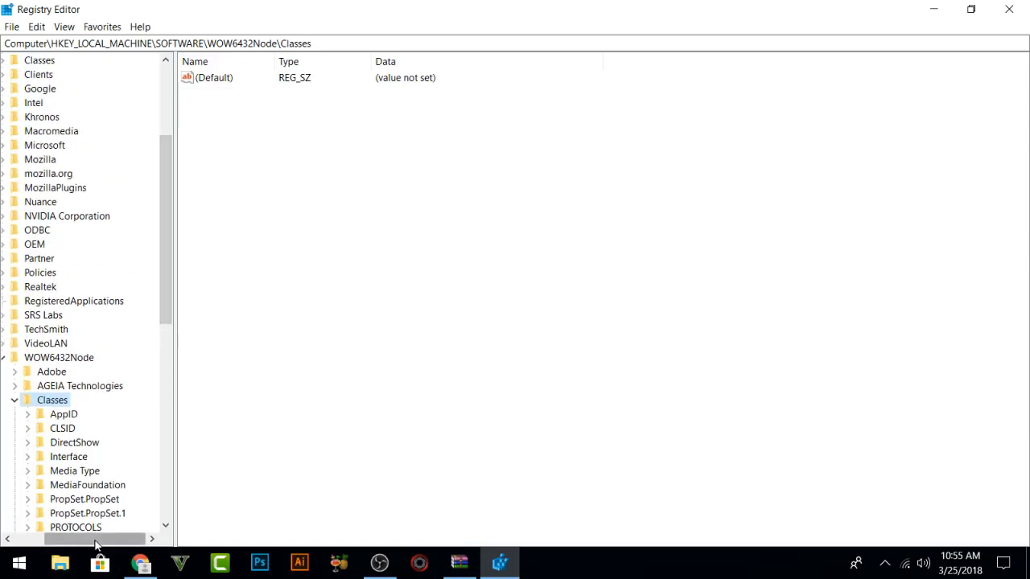
pyautogui.hscroll(-1, 64, 391)
pyautogui.scroll(4, 64, 391)
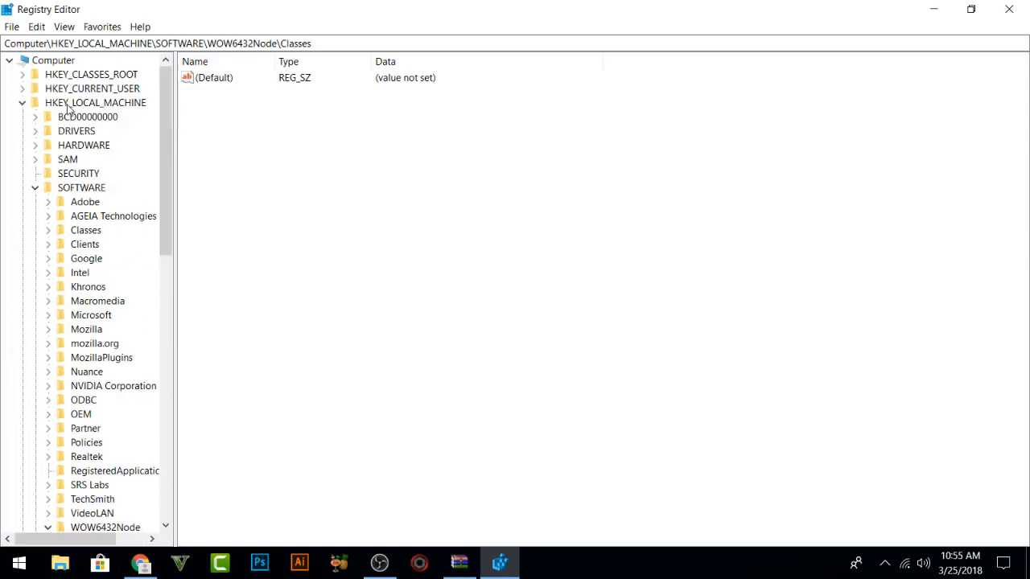
# - Expand HKEY_LOCAL_MACHINE\SOFTWARE\WOW6432Node, collapsing its Classes subkey to see the rest
pyautogui.click(78, 192)
pyautogui.scroll(-4, 87, 200)
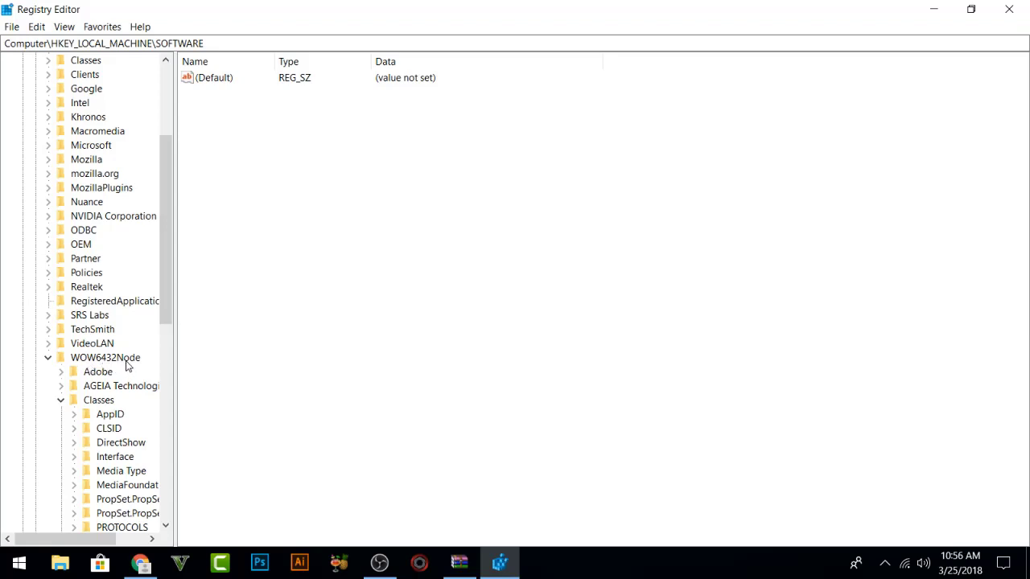
pyautogui.scroll(-1, 126, 366)
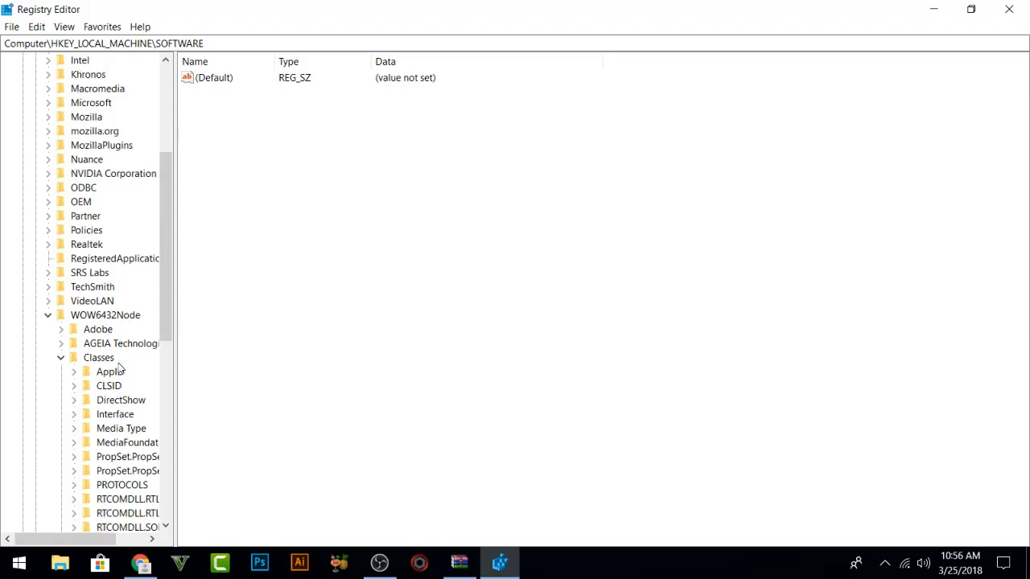
pyautogui.click(62, 359)
pyautogui.scroll(-5, 88, 362)
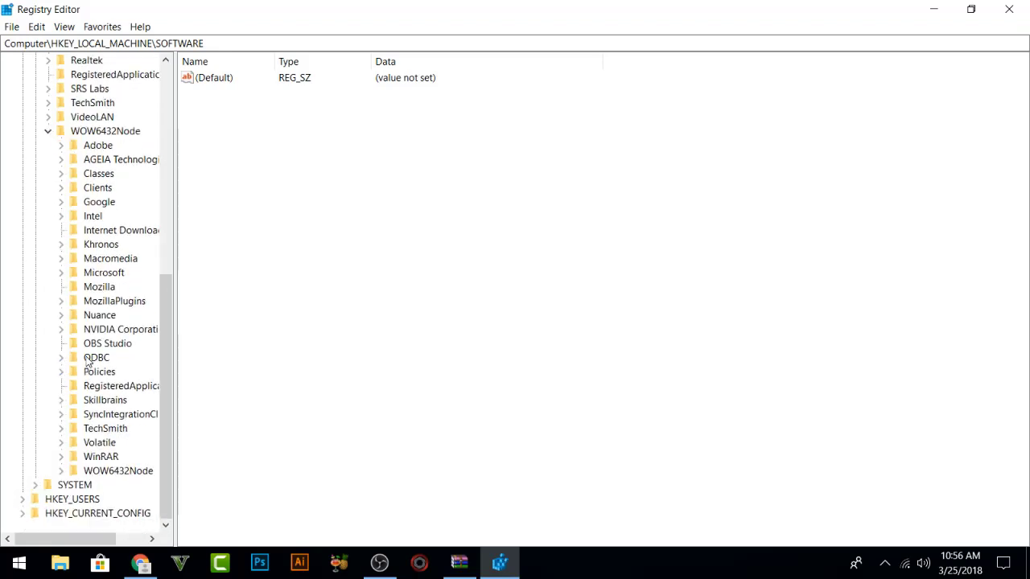
# - Create a new key named Canon under WOW6432Node
pyautogui.scroll(2, 82, 358)
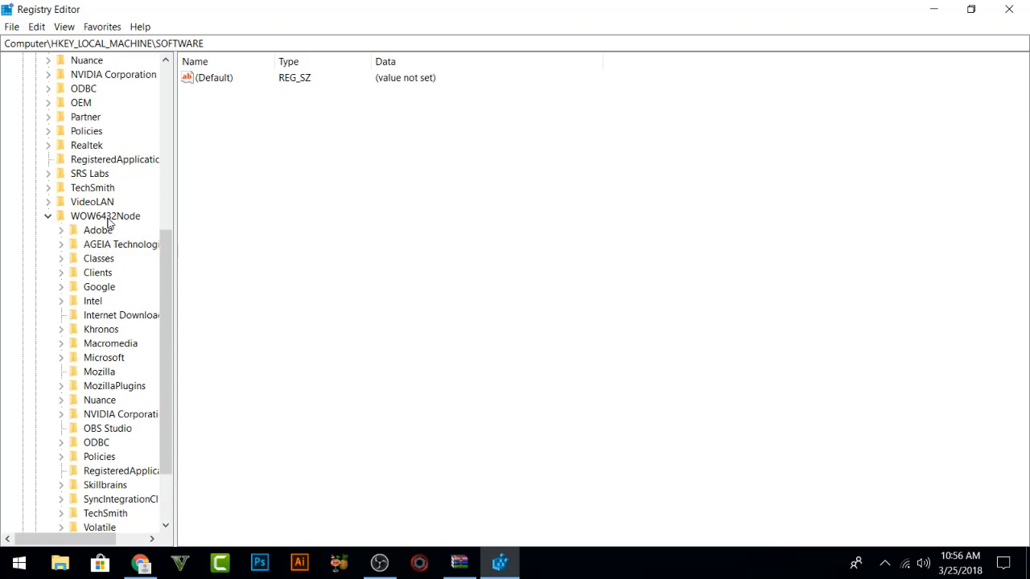
pyautogui.rightClick(108, 218)
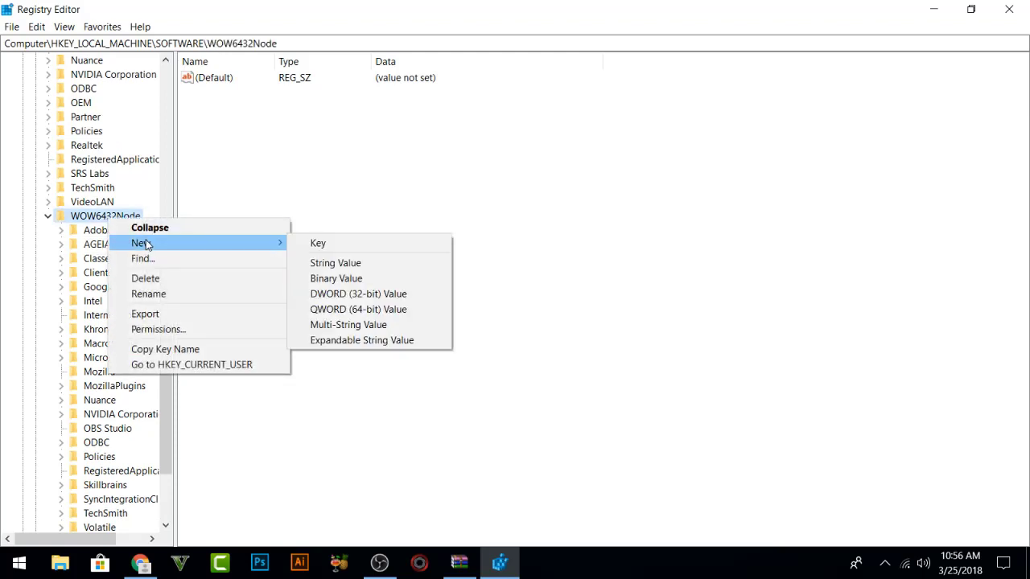
pyautogui.click(317, 243)
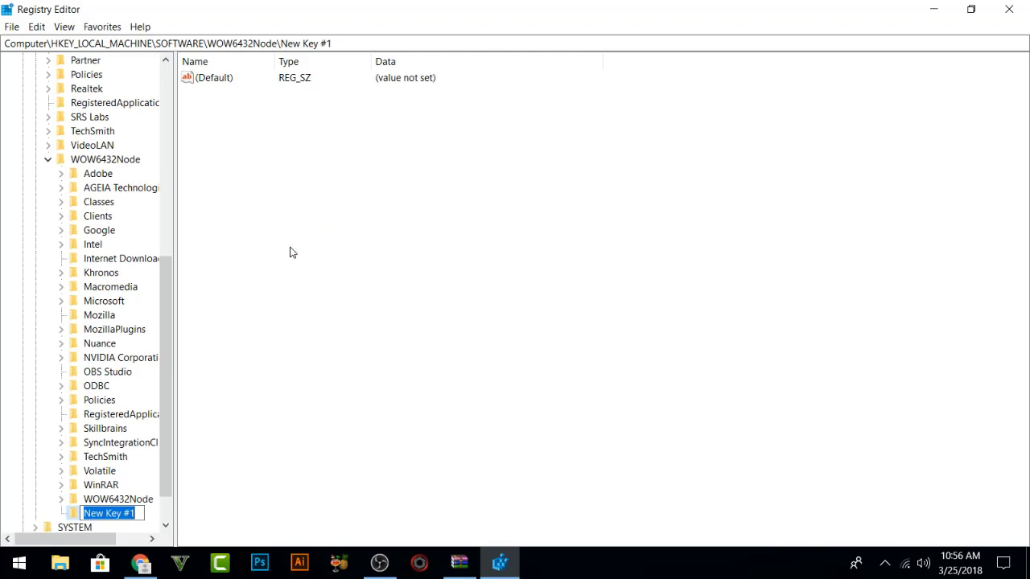
pyautogui.write('Canon')
pyautogui.press('Return')
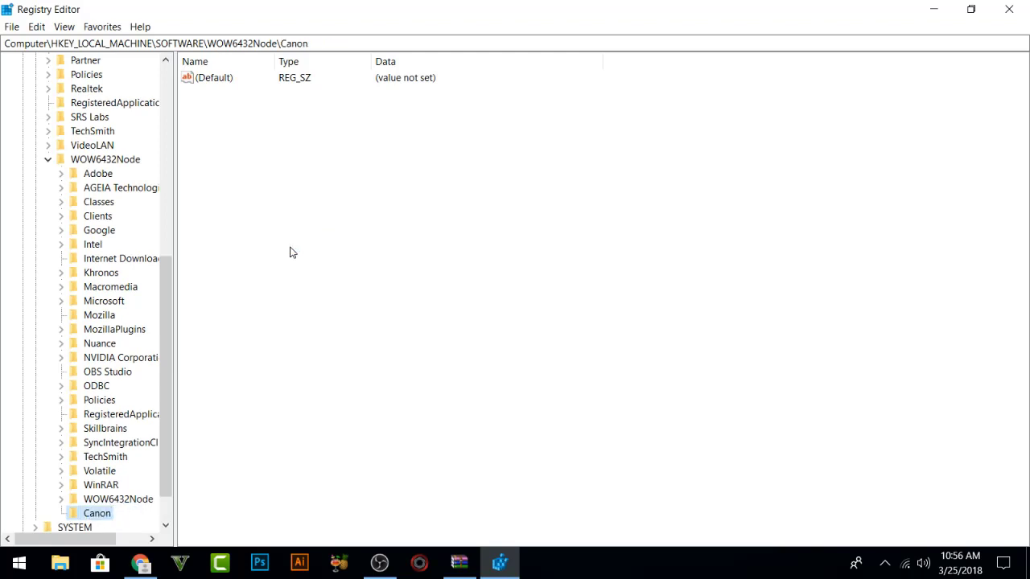
# - Create a subkey named EOS Utility inside the Canon key
pyautogui.rightClick(100, 515)
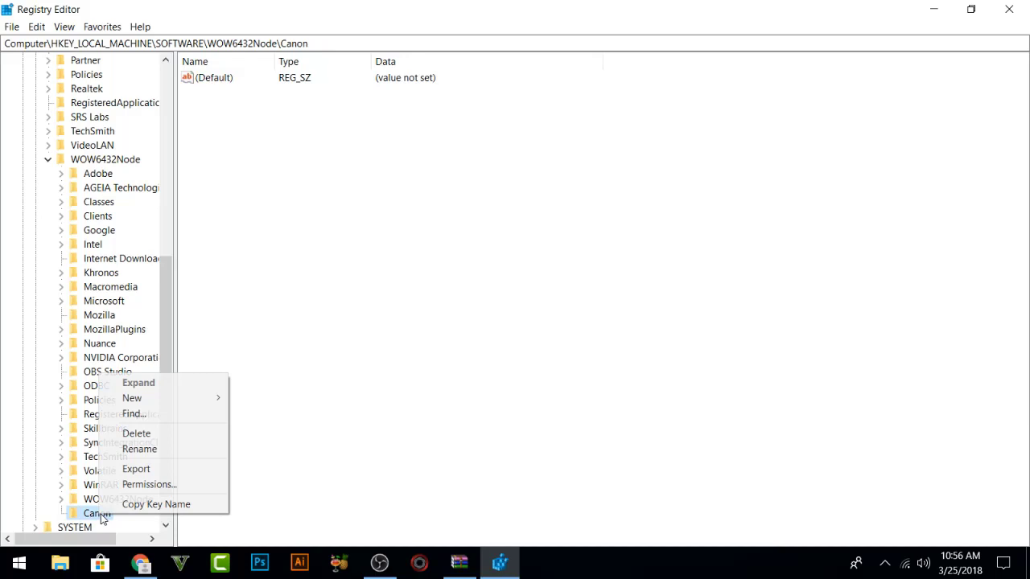
pyautogui.moveTo(190, 398)
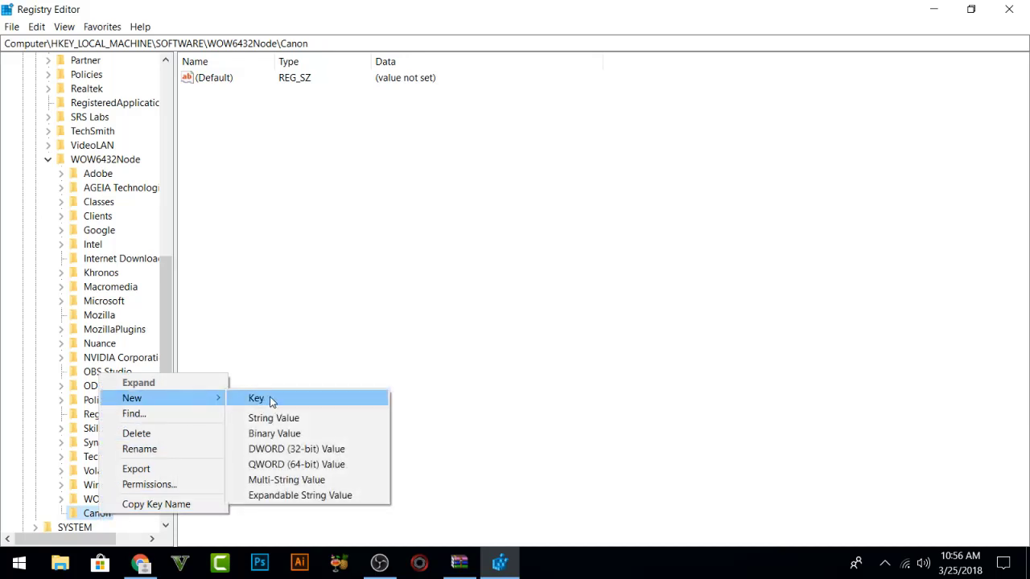
pyautogui.click(270, 400)
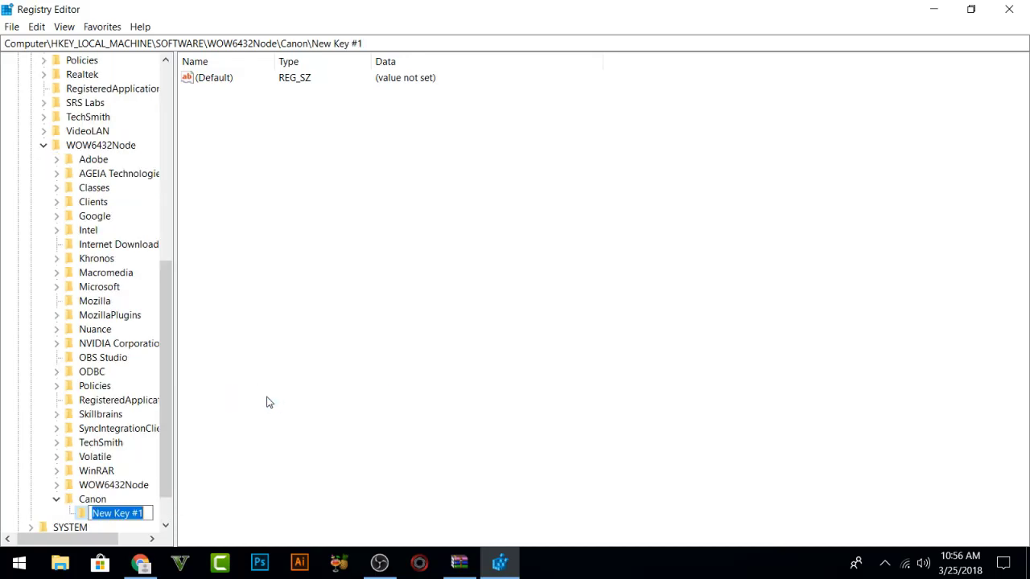
pyautogui.write('EO')
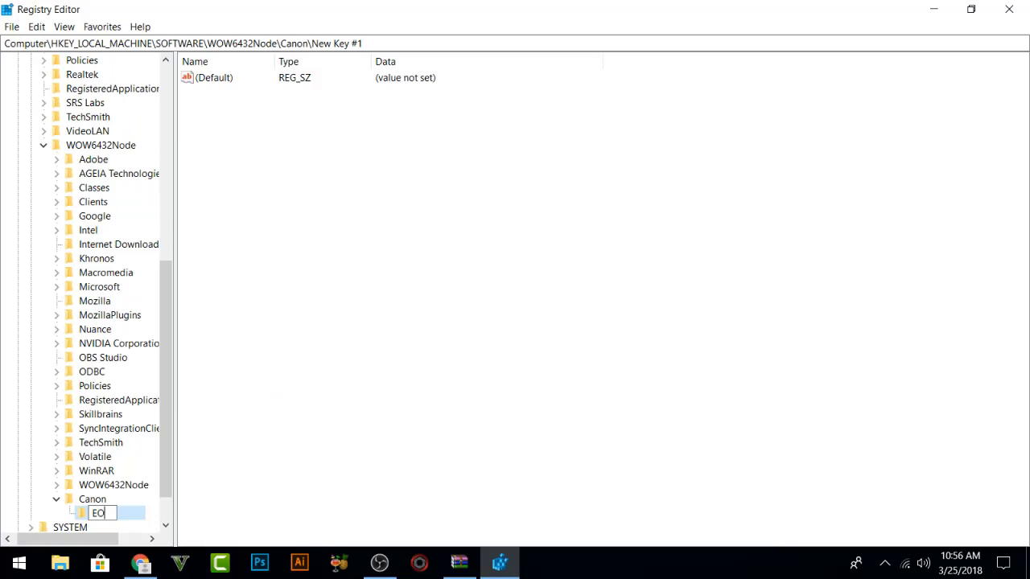
pyautogui.write('S Utility')
pyautogui.press('Return')
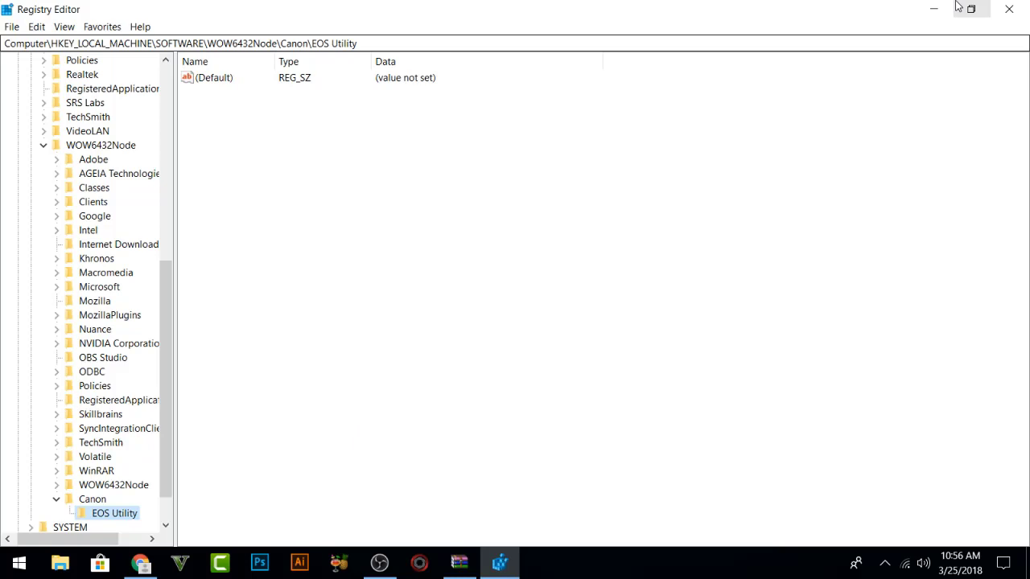
# - Rerun euw2.14.20a-updater.exe from the WinRAR archive, now reaching the region selection screen
pyautogui.click(459, 562)
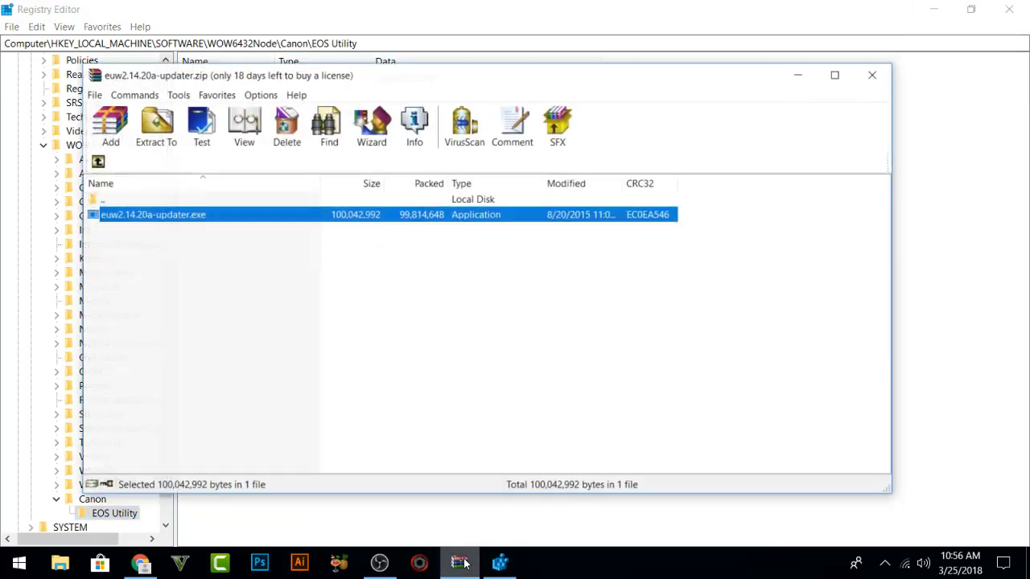
pyautogui.doubleClick(161, 211)
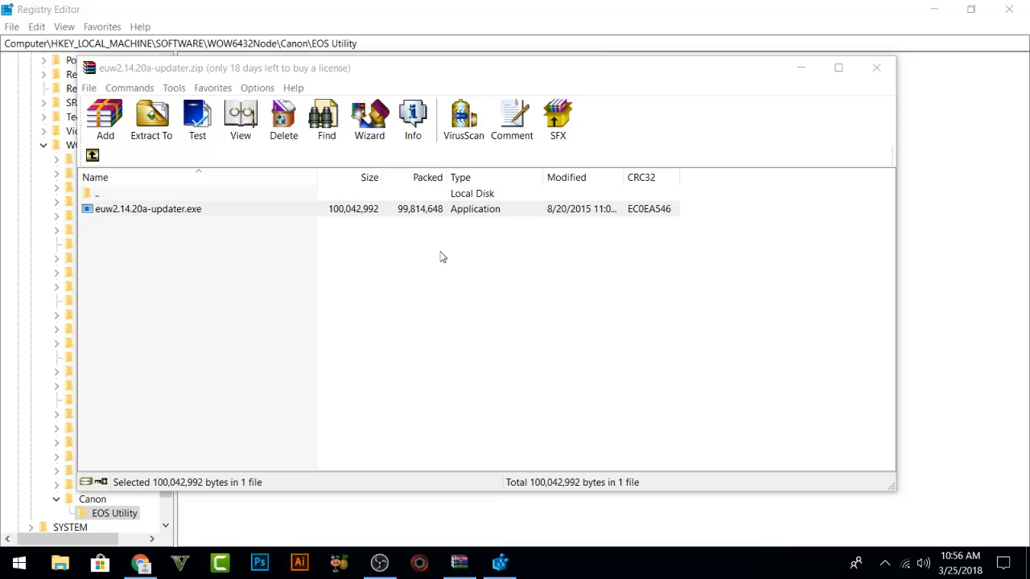
pyautogui.click(932, 9)
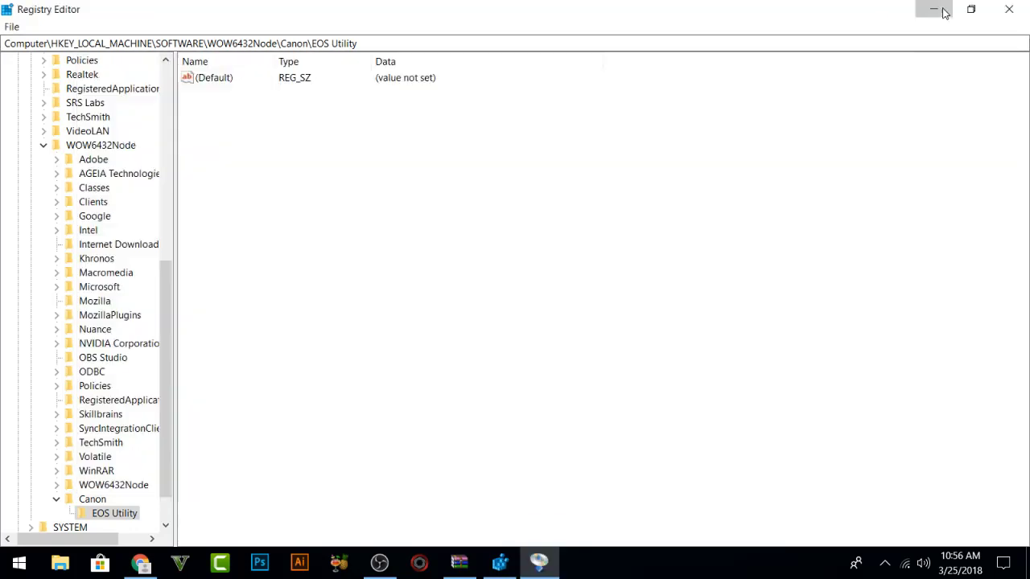
# - Choose the USA, Canada, Latin America region with United States as country and English language
pyautogui.click(811, 73)
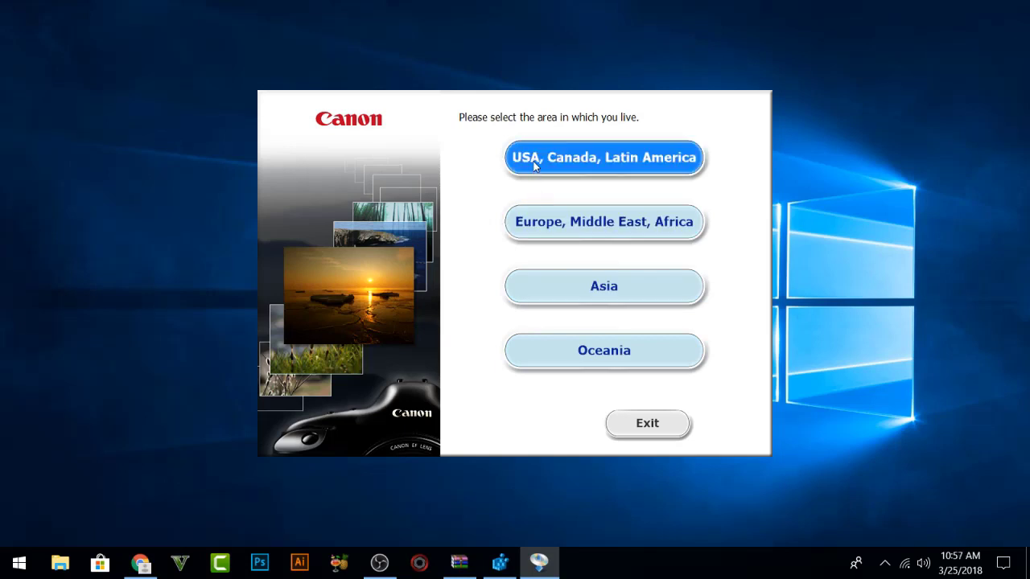
pyautogui.click(533, 160)
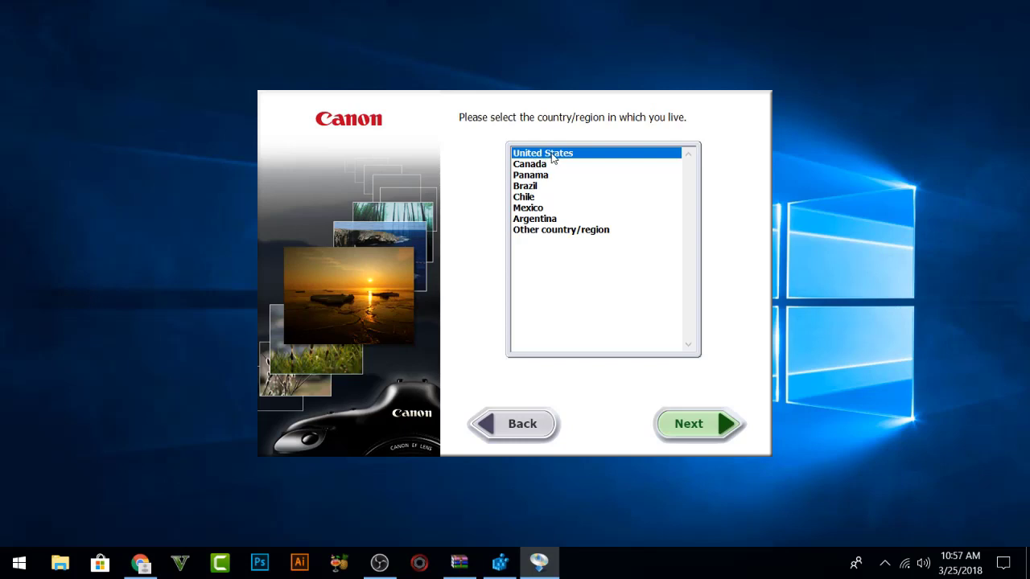
pyautogui.click(690, 424)
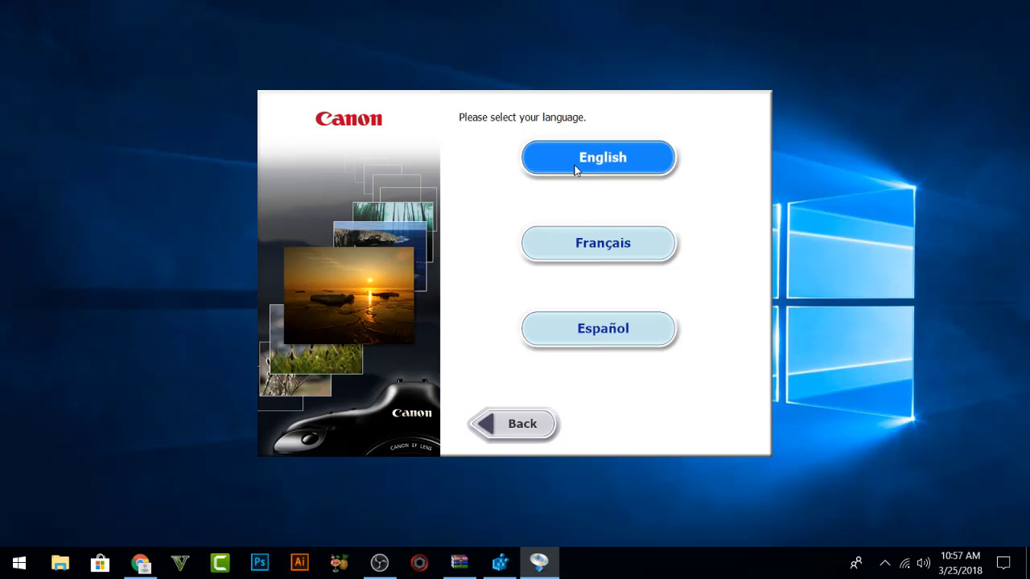
pyautogui.click(577, 157)
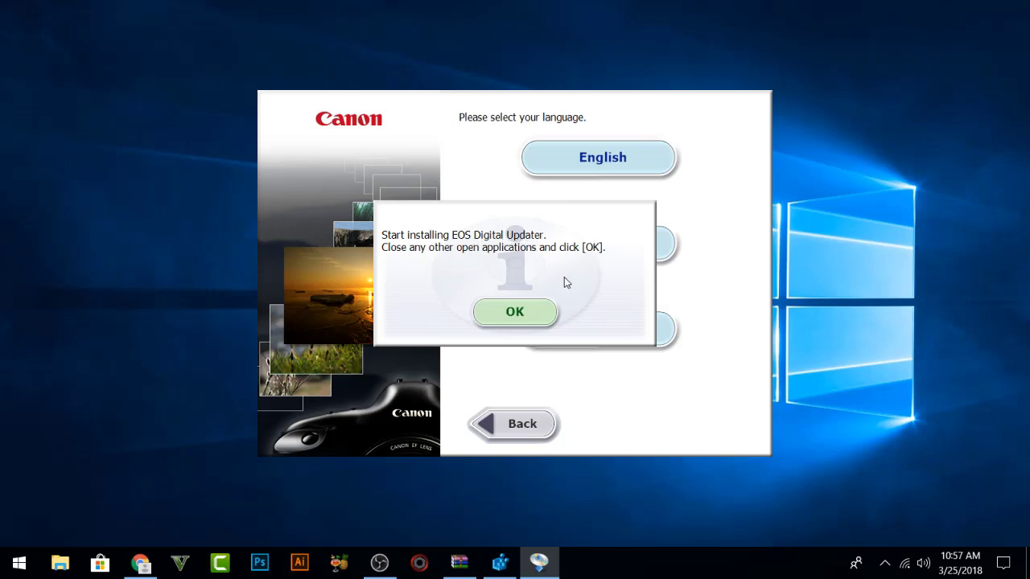
pyautogui.click(518, 313)
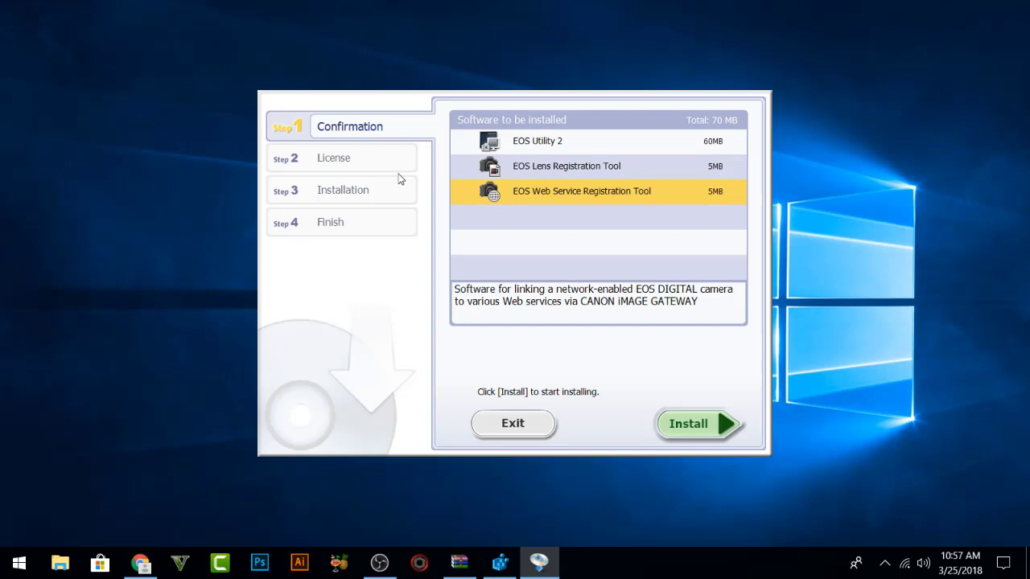
# - Install EOS Utility 2 and both registration tools, then finish and close the updater
pyautogui.click(680, 434)
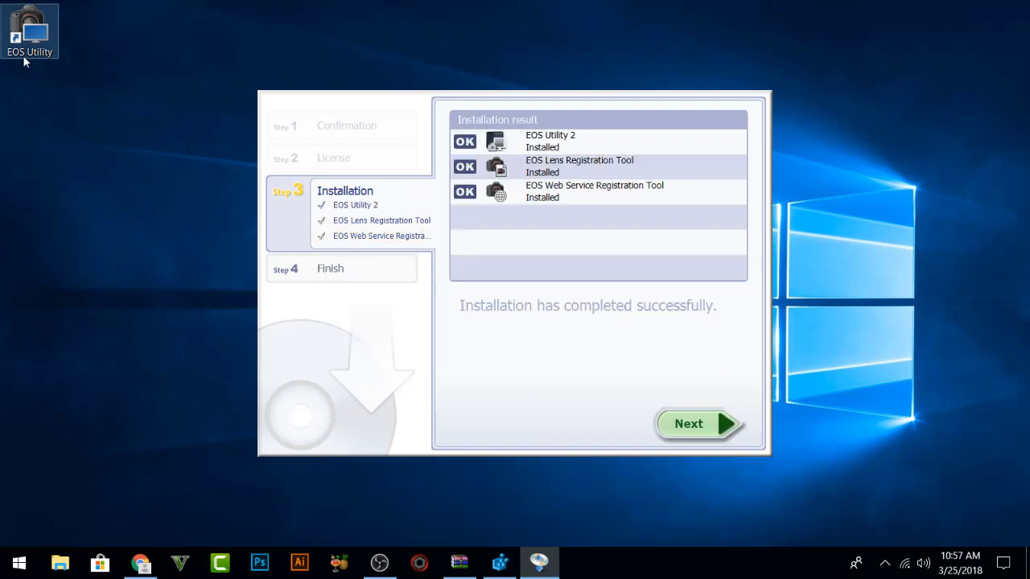
pyautogui.click(721, 425)
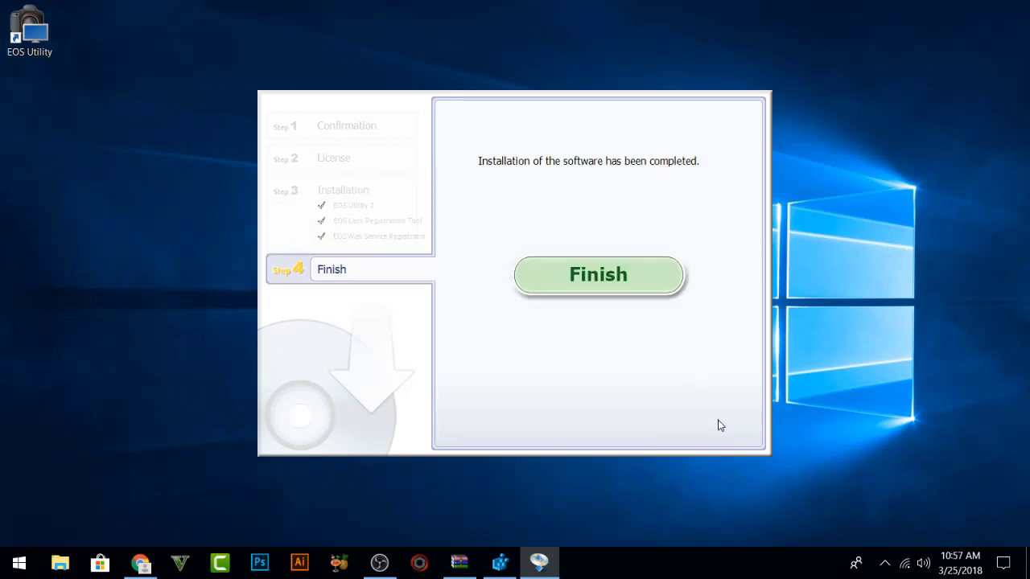
pyautogui.click(597, 274)
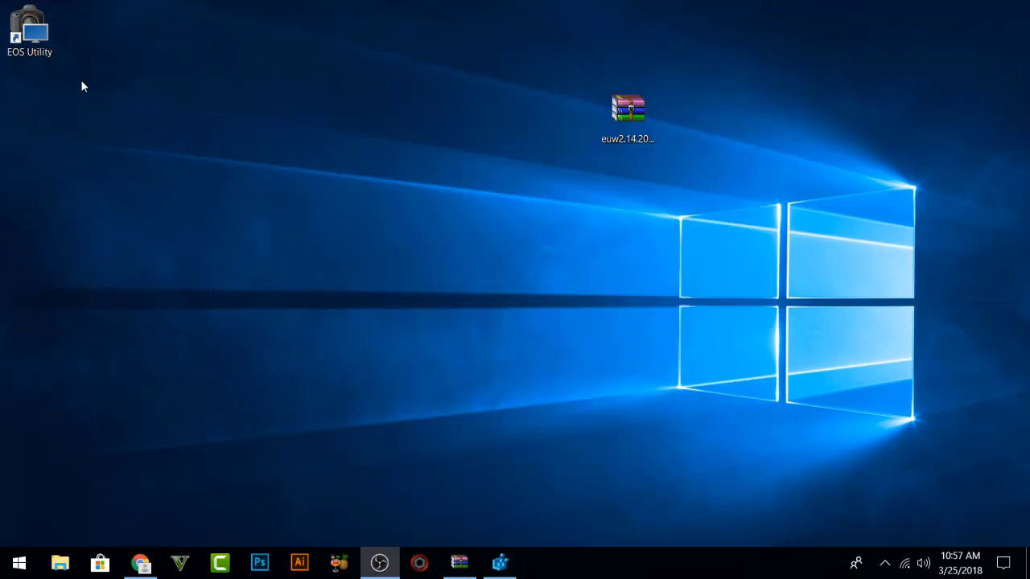
# - Launch EOS Utility from the desktop and start Remote Live View shooting on the EOS 550D
pyautogui.click(38, 44)
pyautogui.doubleClick(37, 44)
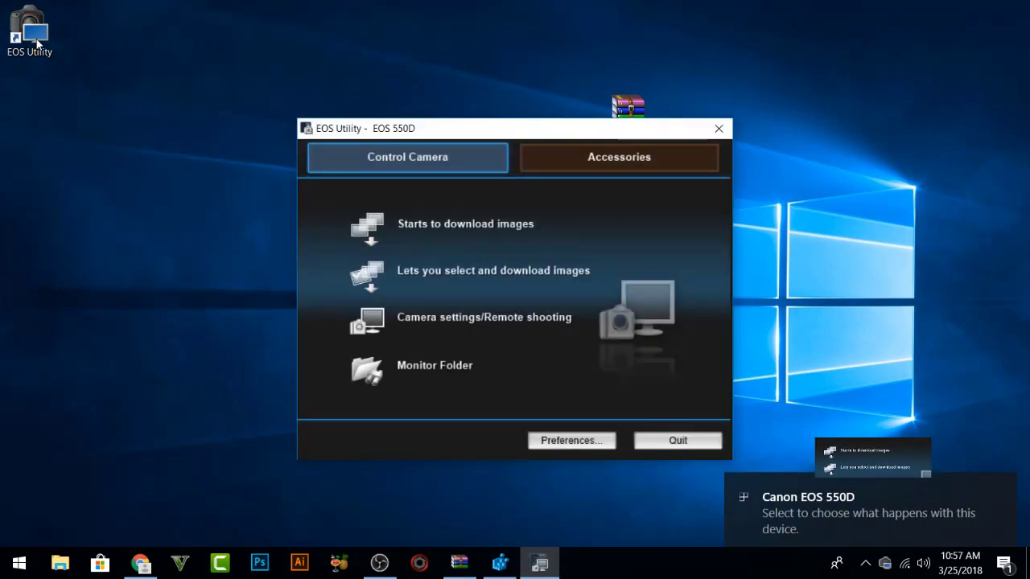
pyautogui.click(454, 319)
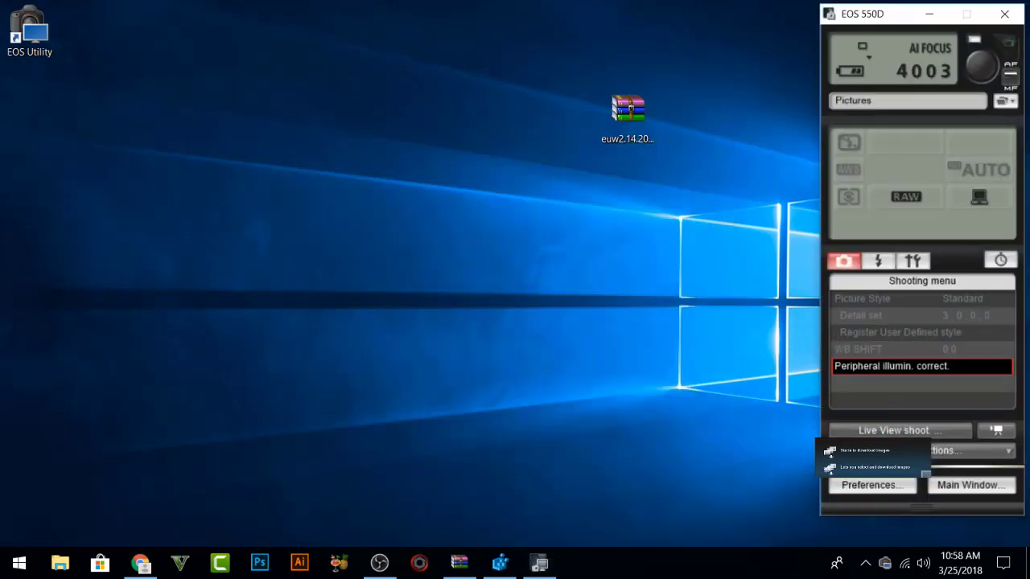
pyautogui.click(901, 432)
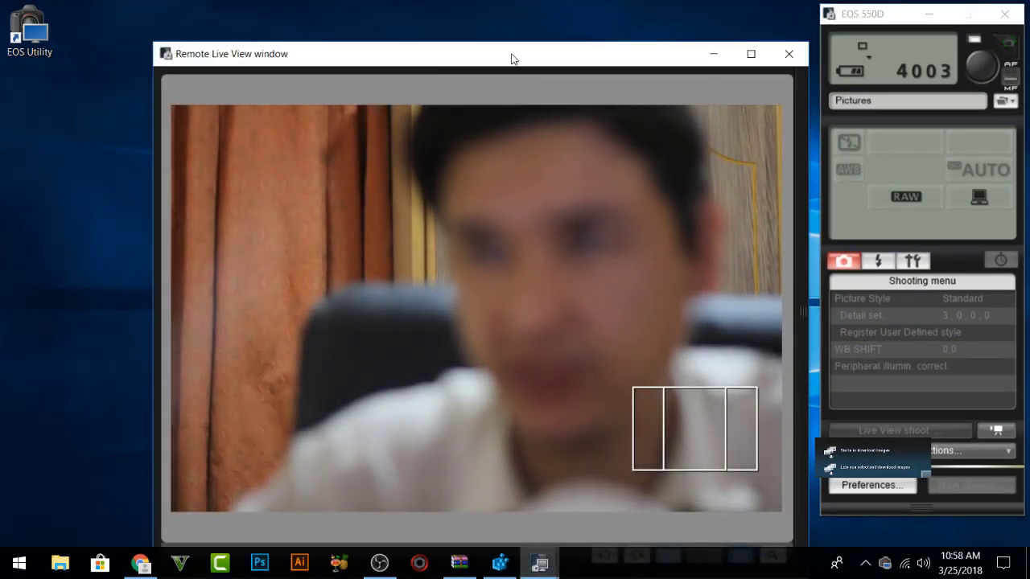
# - Focus on the subject's face, open Zoom View, and move the zoom frame to the lower left
pyautogui.moveTo(510, 57); pyautogui.dragTo(453, 29)
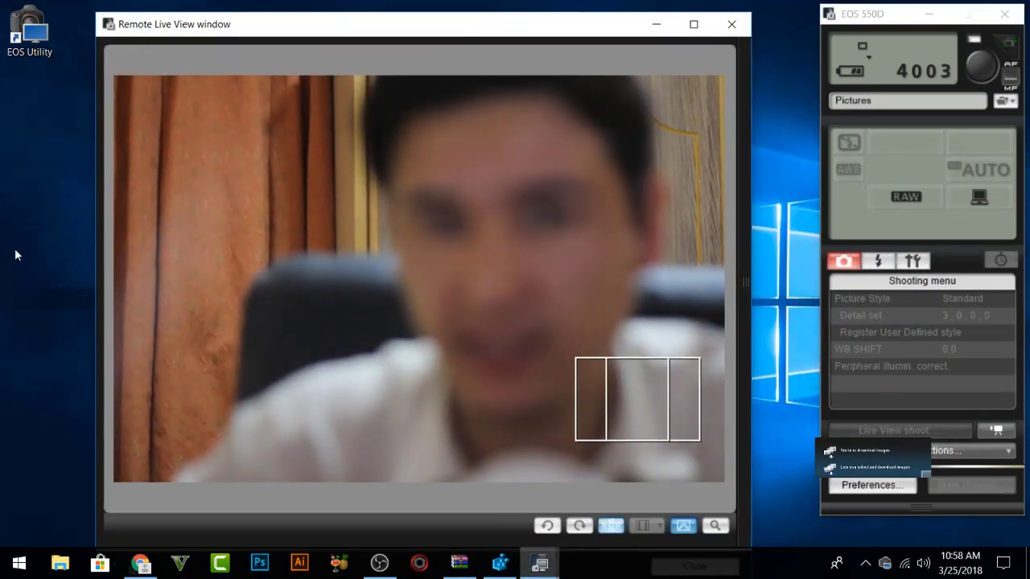
pyautogui.click(480, 242)
pyautogui.doubleClick(480, 242)
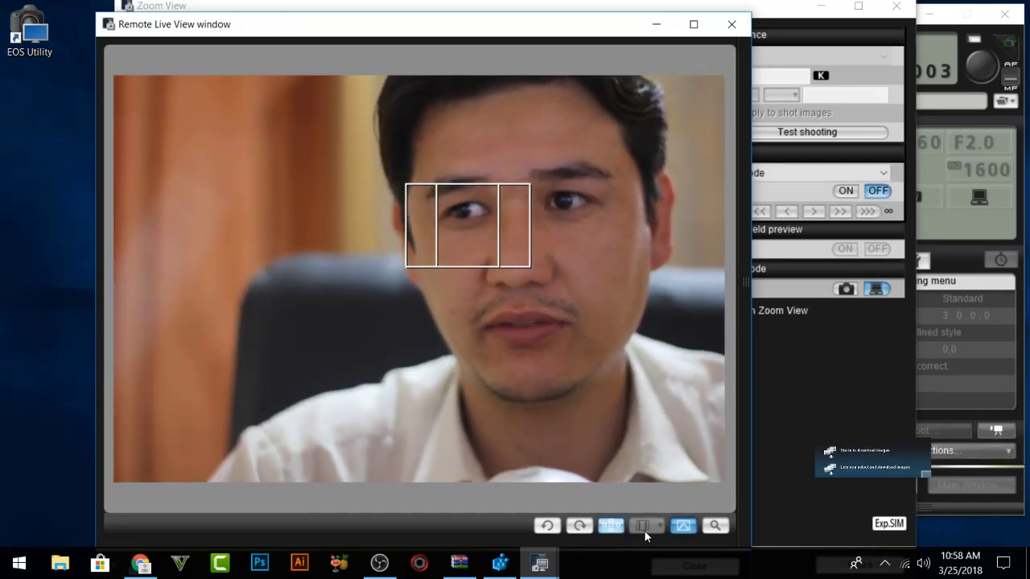
pyautogui.click(207, 399)
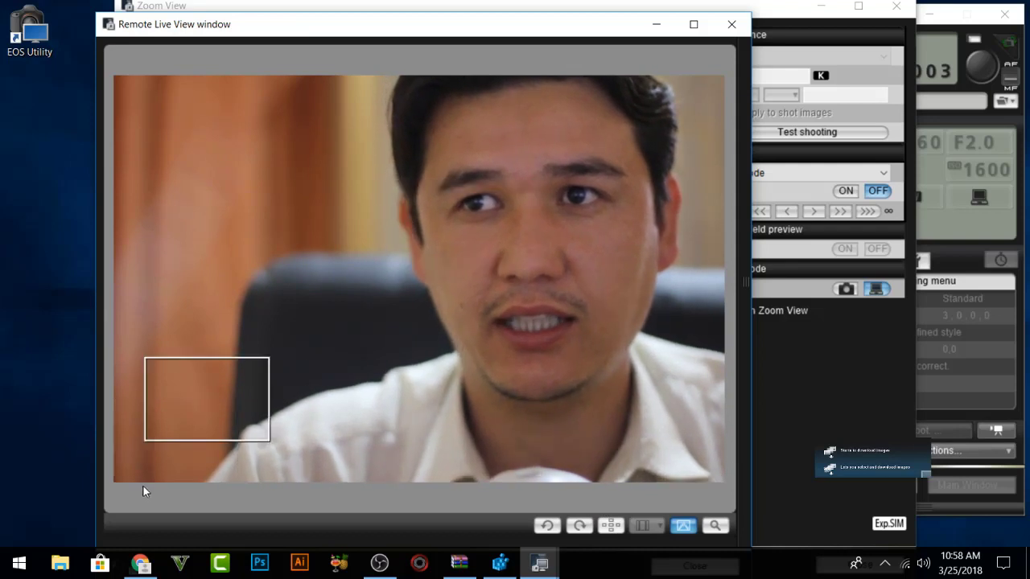